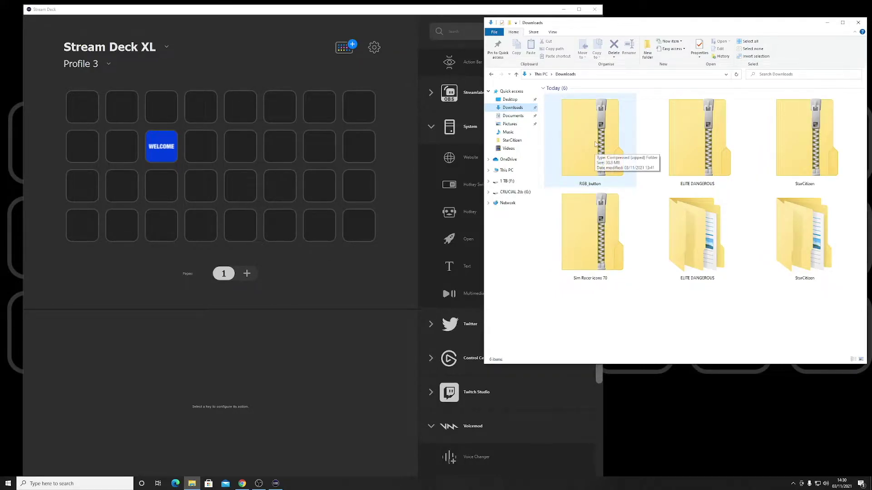
# Extract the RGB_button zip archive from Downloads into its default RGB_button folder, showing the extracted files when complete
pyautogui.doubleClick(595, 144)
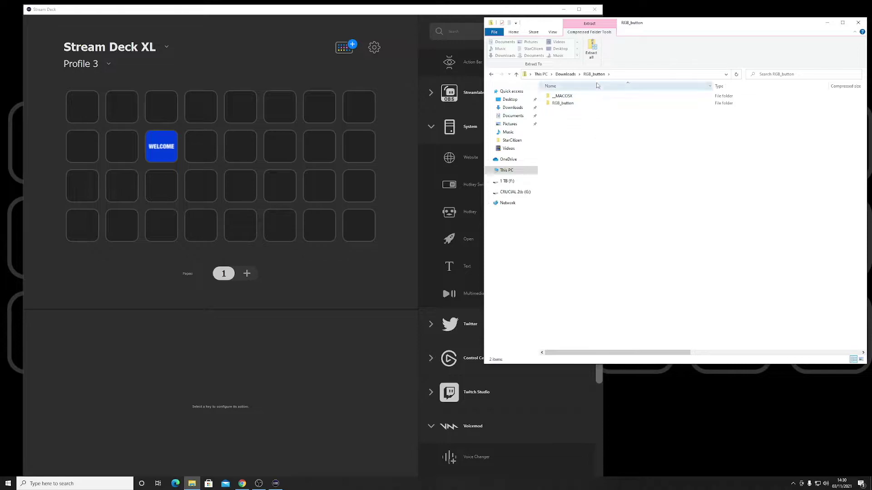
pyautogui.click(592, 48)
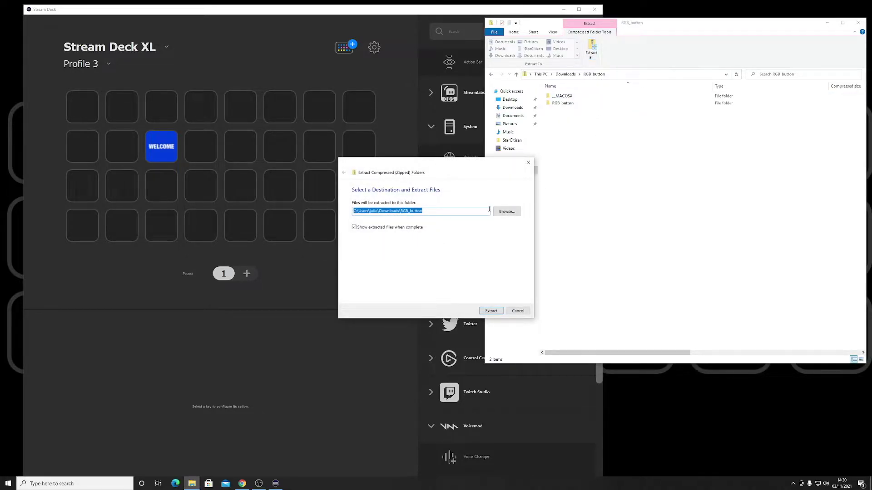
pyautogui.click(494, 313)
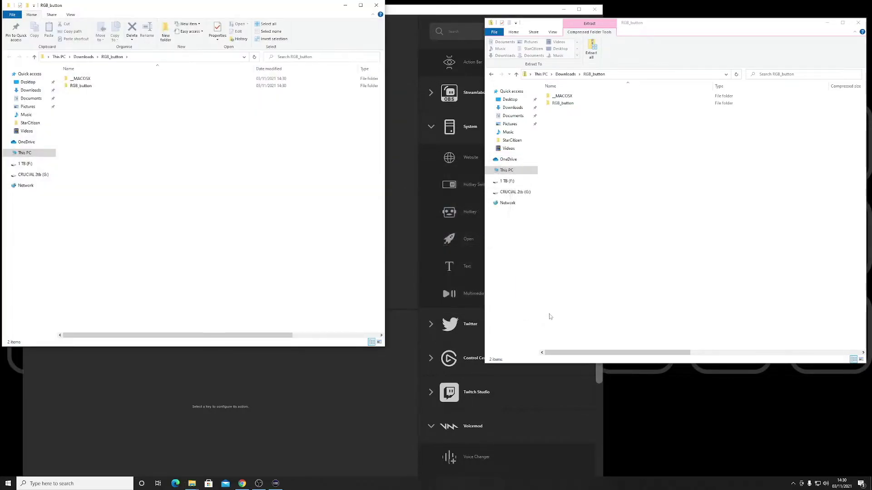
# Arrange the extracted folder beside the key grid, minimize the zip window, and open the inner RGB_button folder to view its icons
pyautogui.moveTo(200, 9); pyautogui.dragTo(678, 40)
pyautogui.click(827, 23)
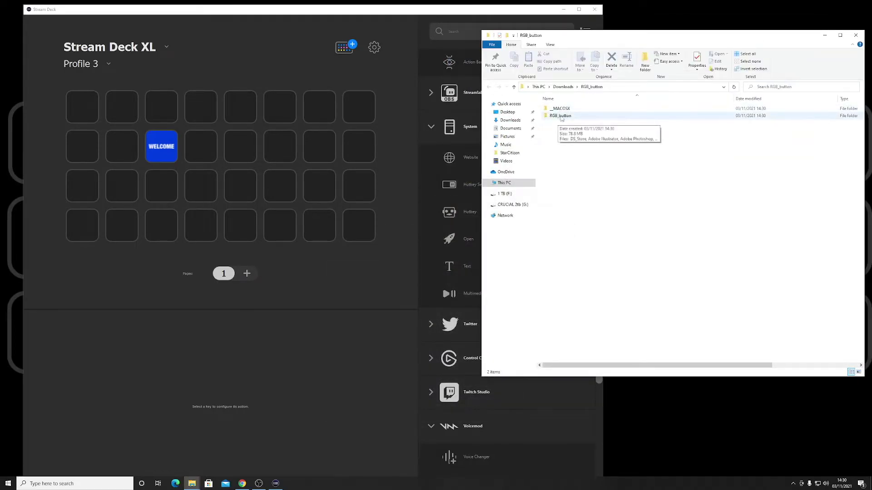
pyautogui.doubleClick(561, 117)
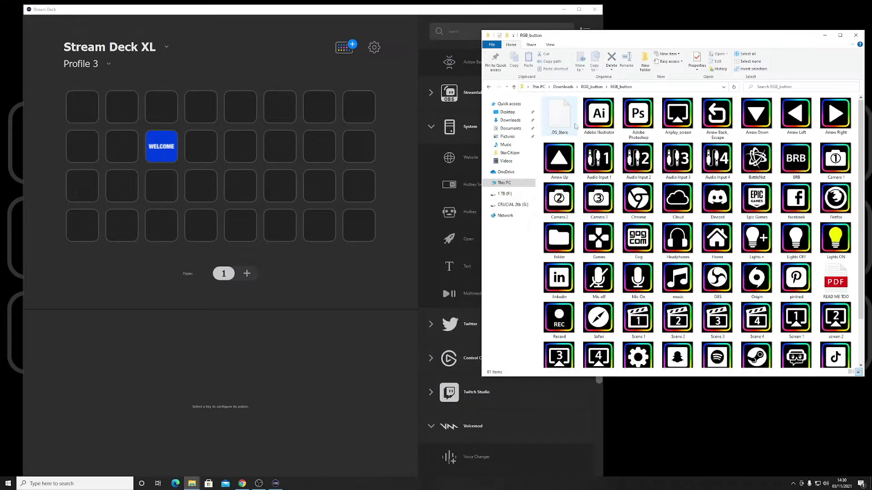
pyautogui.scroll(-2, 716, 253)
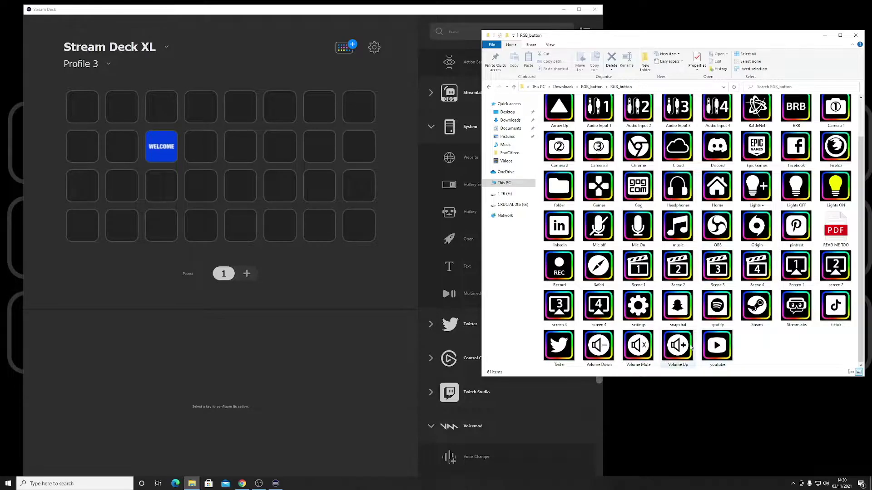
pyautogui.scroll(2, 691, 348)
# Create a new profile for the Stream Deck XL
pyautogui.click(267, 58)
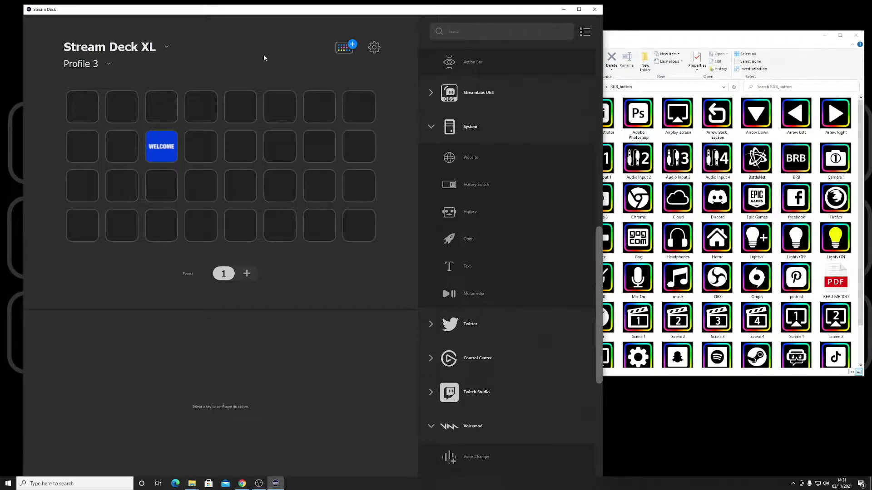
pyautogui.click(109, 63)
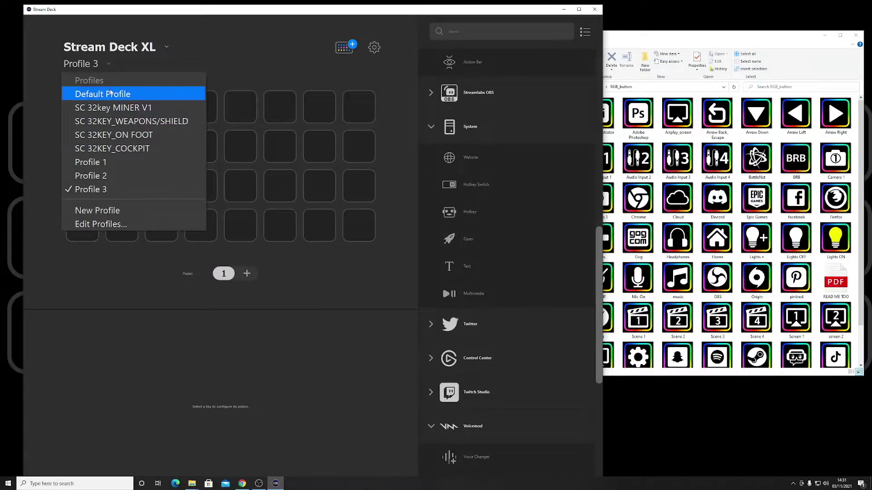
pyautogui.click(102, 211)
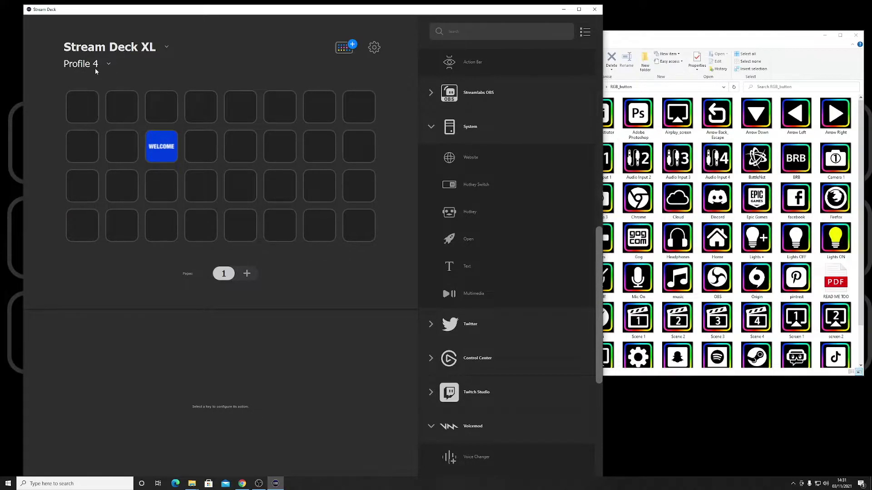
# Delete the WELCOME key from the new profile
pyautogui.click(154, 145)
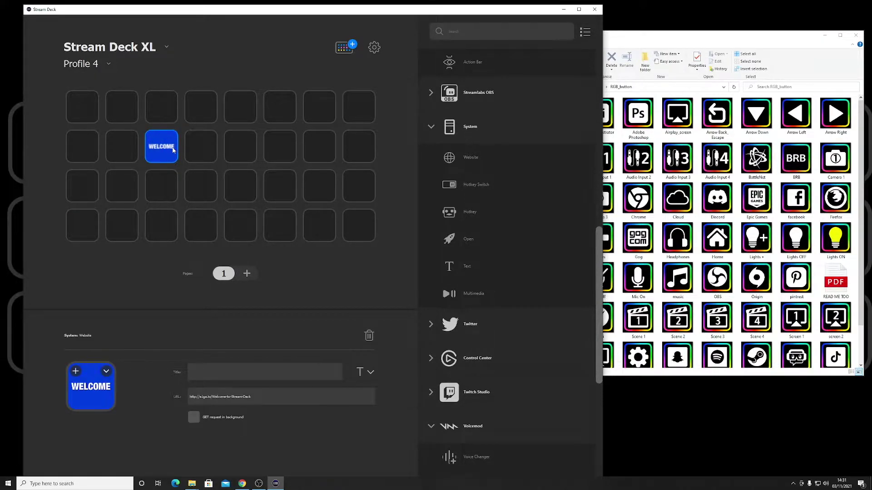
pyautogui.rightClick(173, 150)
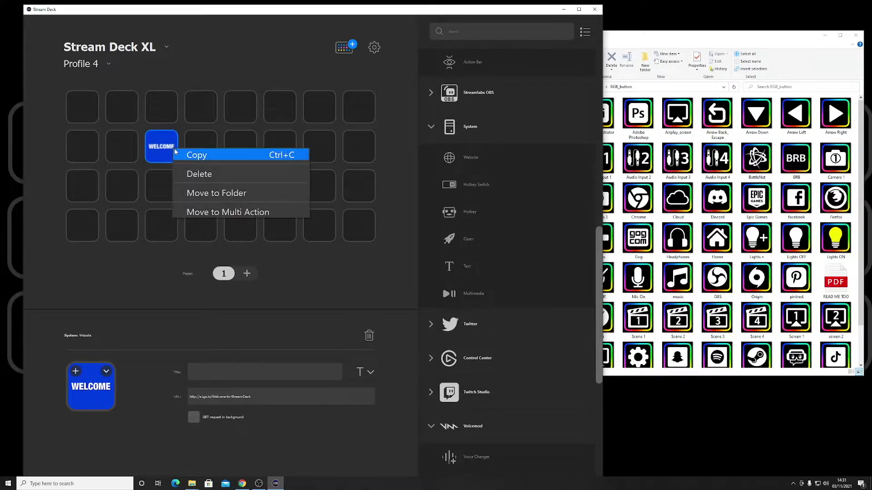
pyautogui.click(192, 178)
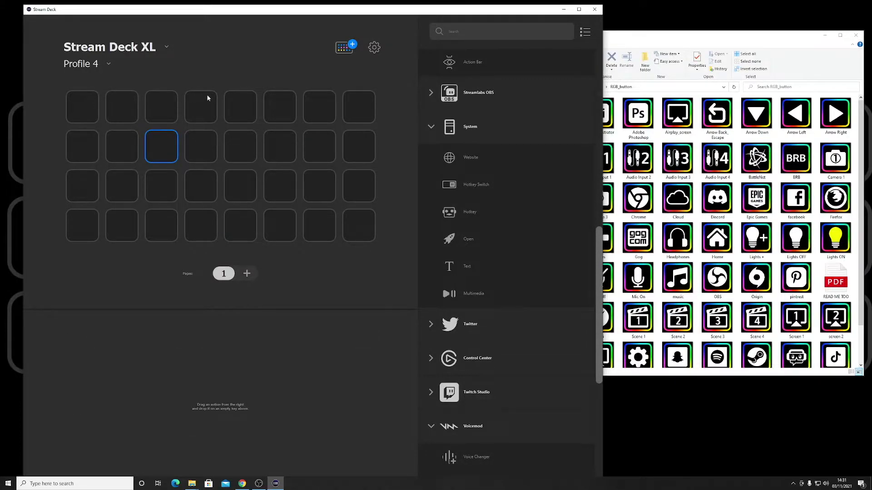
pyautogui.click(341, 274)
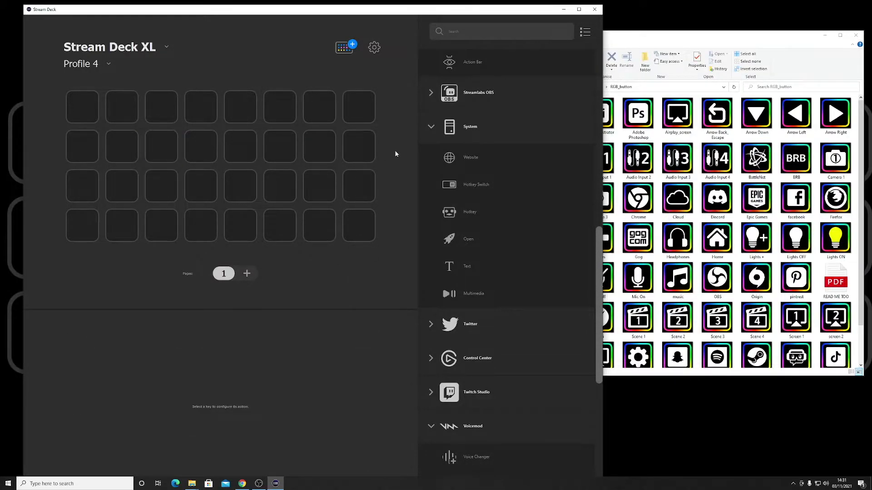
# Place a System Hotkey action on the first key of the third row
pyautogui.click(431, 128)
pyautogui.scroll(10, 476, 149)
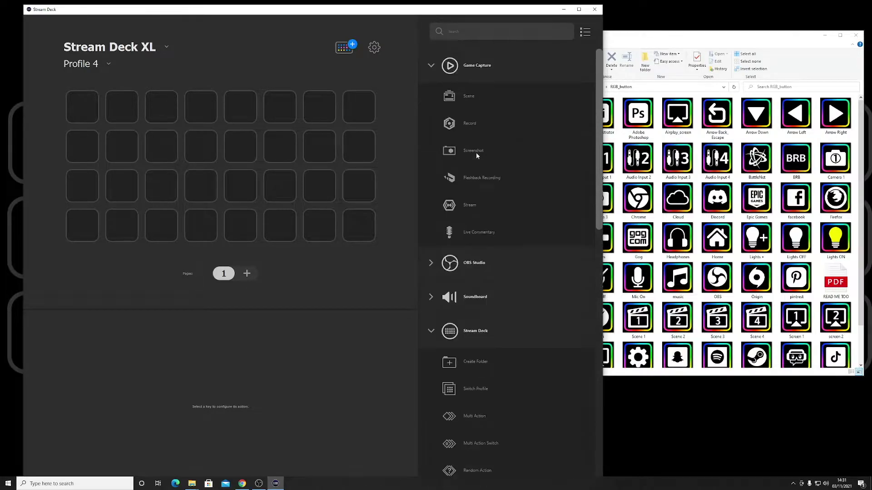
pyautogui.scroll(-10, 486, 258)
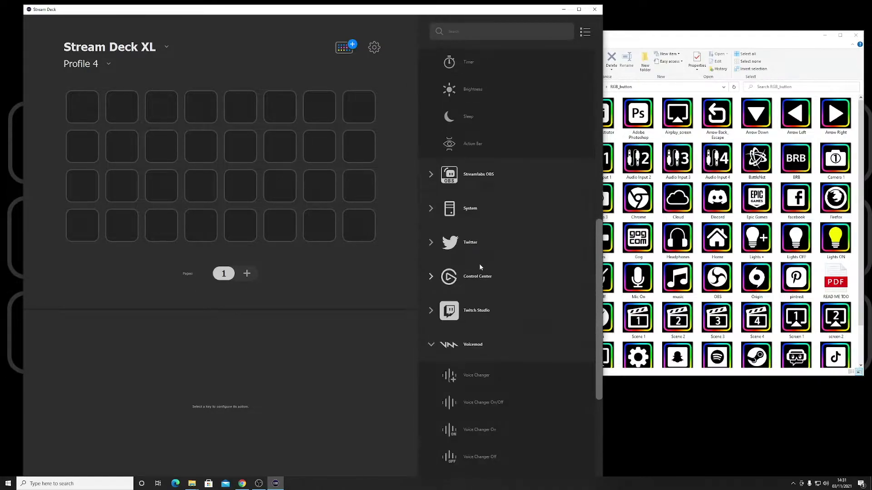
pyautogui.click(431, 209)
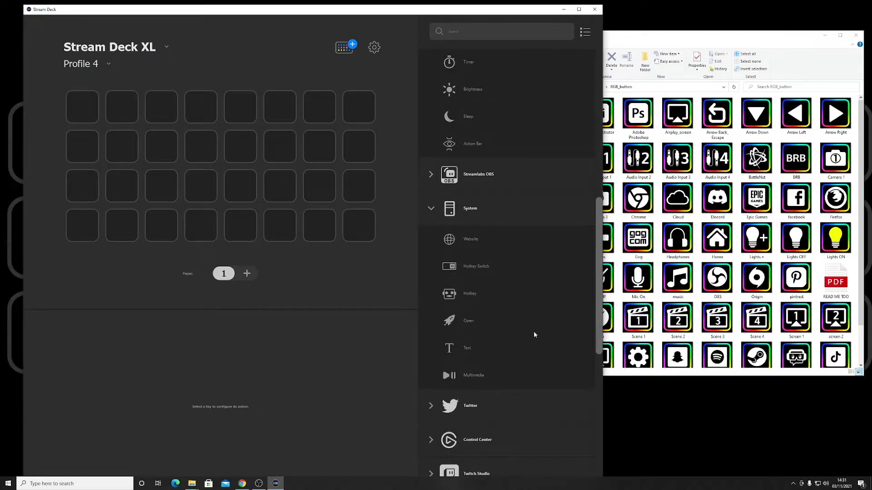
pyautogui.click(691, 41)
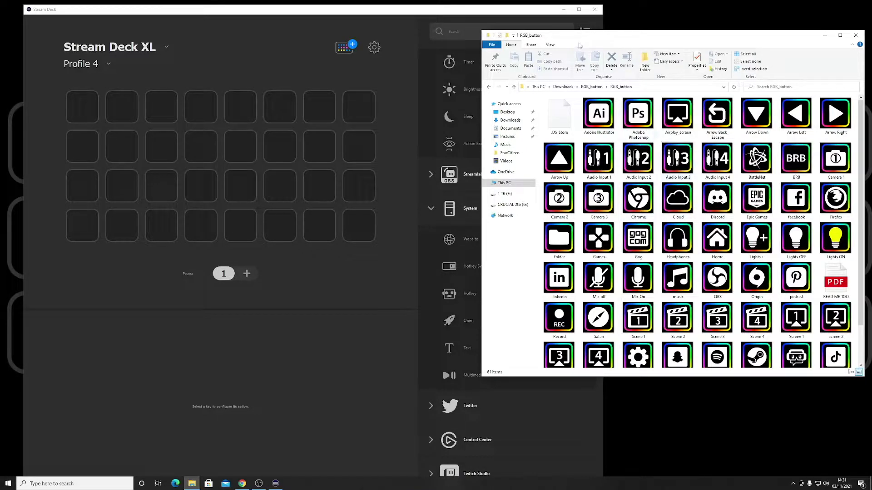
pyautogui.moveTo(580, 41); pyautogui.dragTo(581, 41)
pyautogui.click(460, 247)
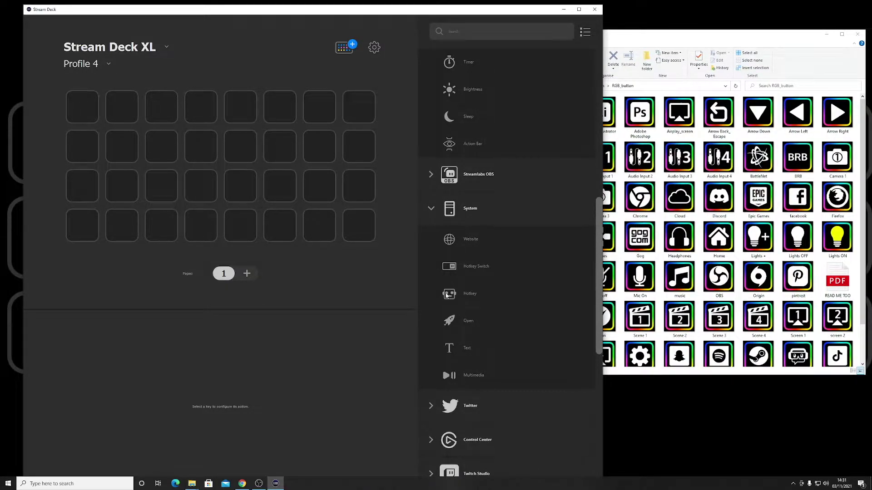
pyautogui.moveTo(445, 296); pyautogui.dragTo(86, 193)
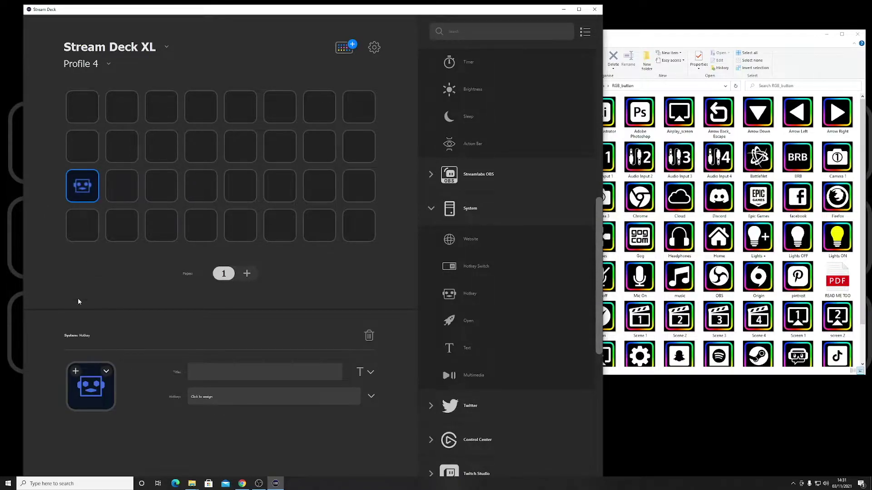
# Apply the Scene 1 icon to the hotkey button and assign 1 as its hotkey
pyautogui.click(642, 320)
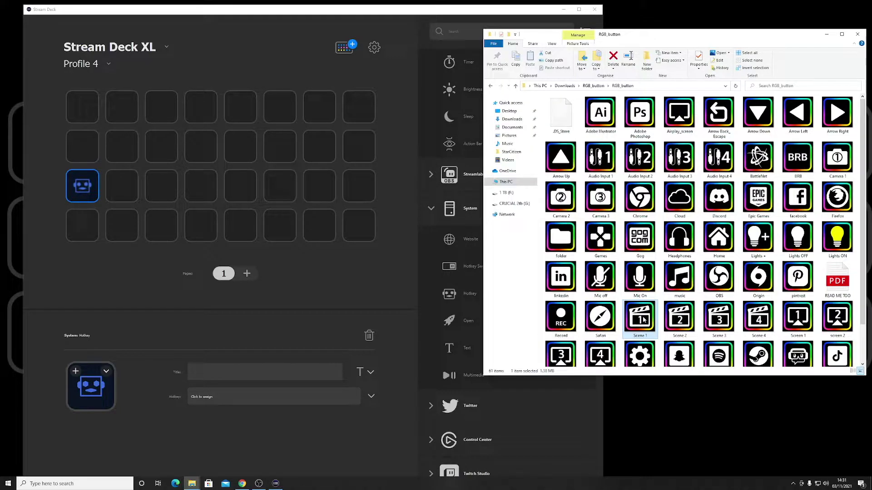
pyautogui.moveTo(643, 319); pyautogui.dragTo(89, 396)
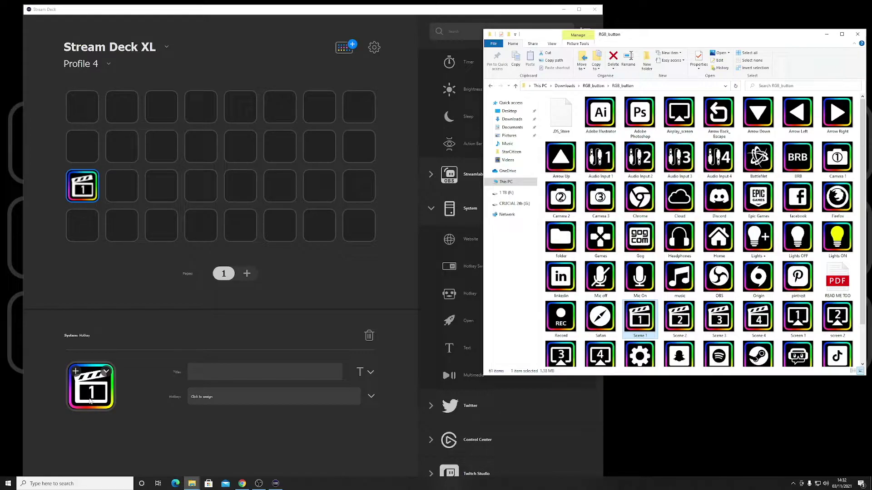
pyautogui.click(221, 399)
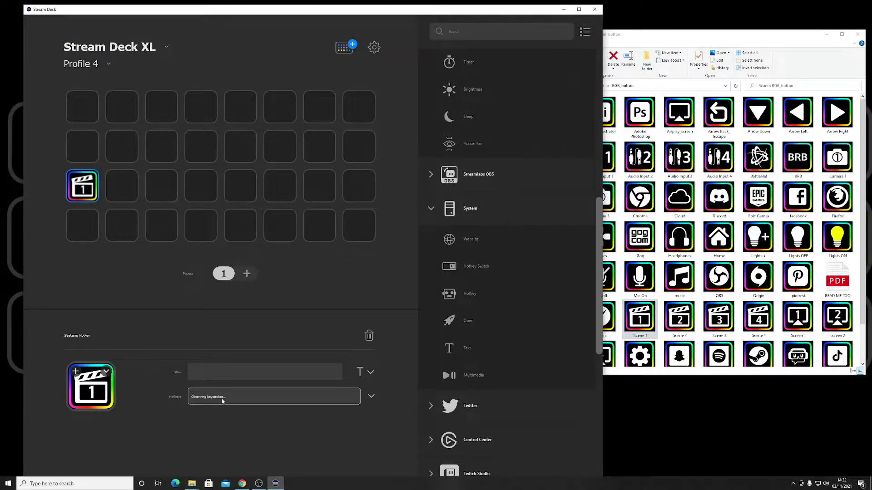
pyautogui.press('1')
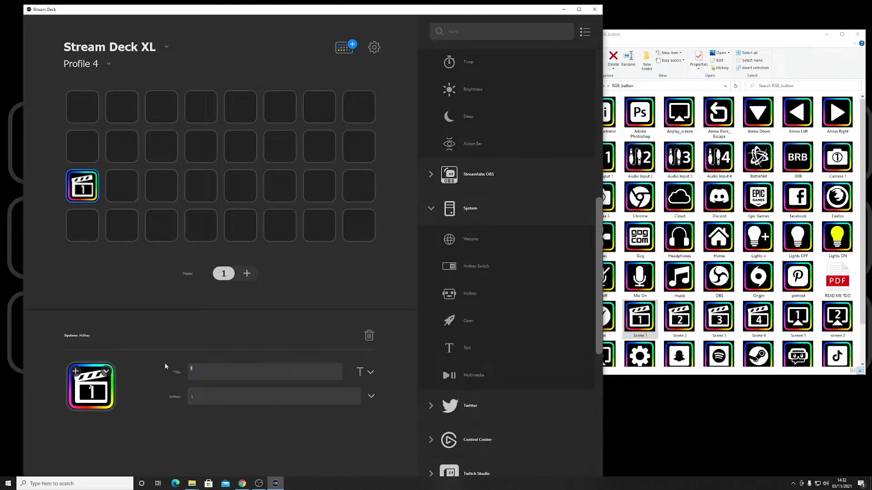
pyautogui.click(200, 401)
pyautogui.press('1')
# Add a Hotkey action to the second key of the third row, using the Scene 2 icon and hotkey 2
pyautogui.click(113, 198)
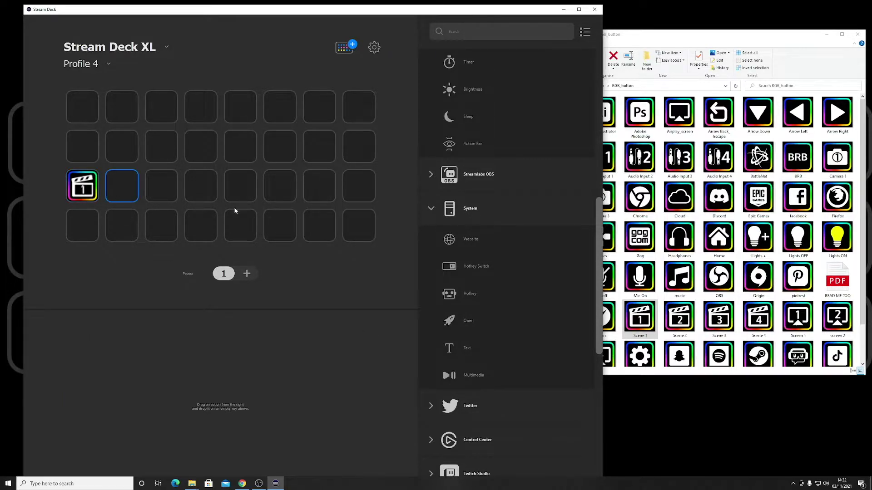
pyautogui.moveTo(467, 292); pyautogui.dragTo(132, 192)
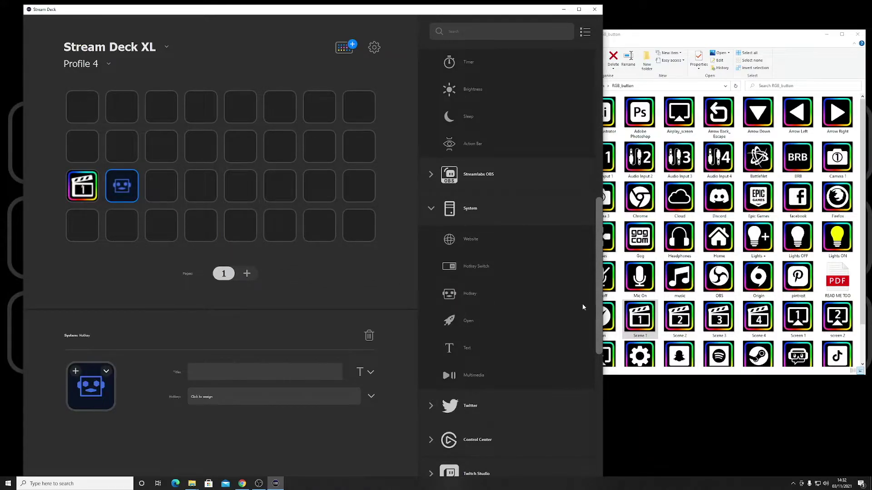
pyautogui.moveTo(680, 318); pyautogui.dragTo(85, 387)
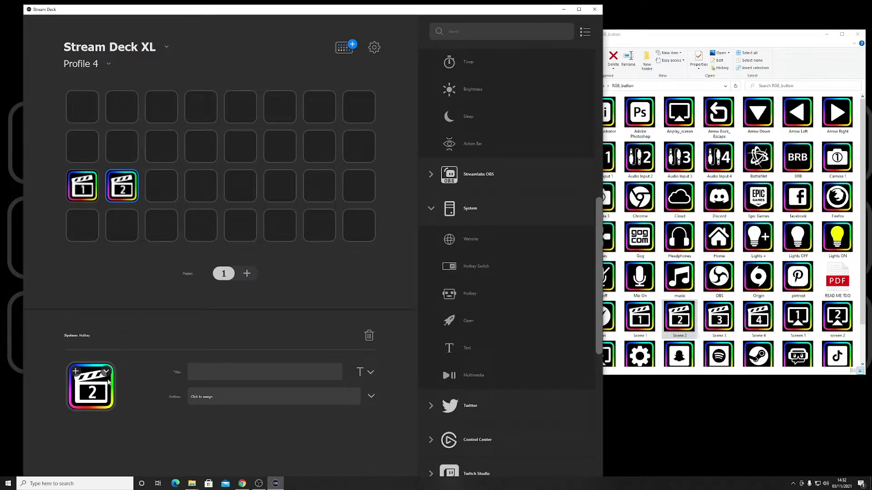
pyautogui.click(224, 403)
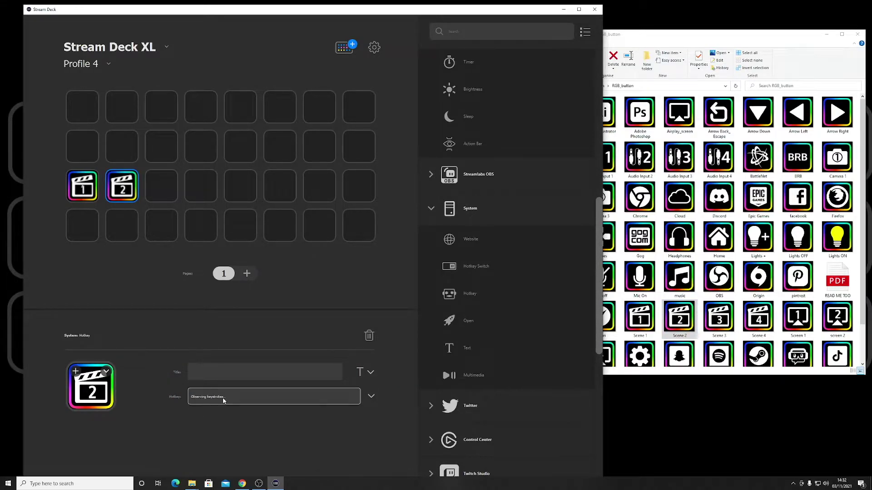
pyautogui.press('2')
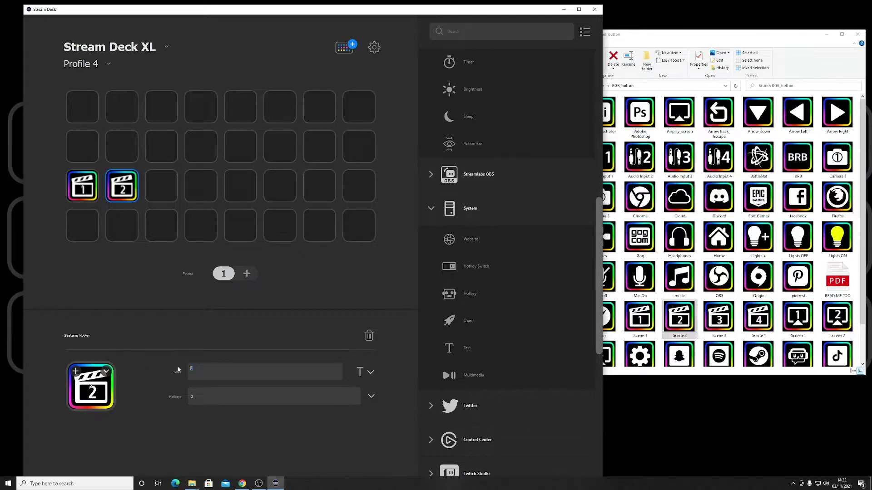
# Move the Scene 1 and Scene 2 buttons from the third row to the first two keys of the top row
pyautogui.click(97, 184)
pyautogui.click(128, 193)
pyautogui.click(96, 194)
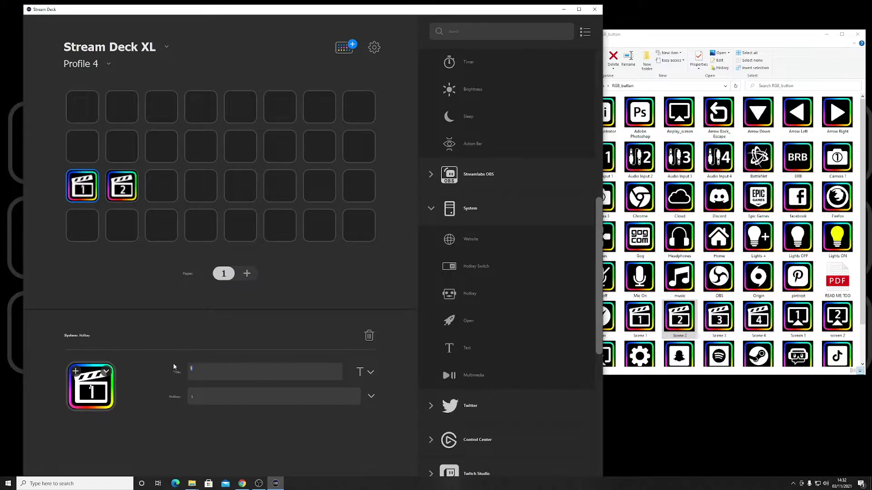
pyautogui.moveTo(86, 193); pyautogui.dragTo(83, 109)
pyautogui.moveTo(122, 186); pyautogui.dragTo(122, 107)
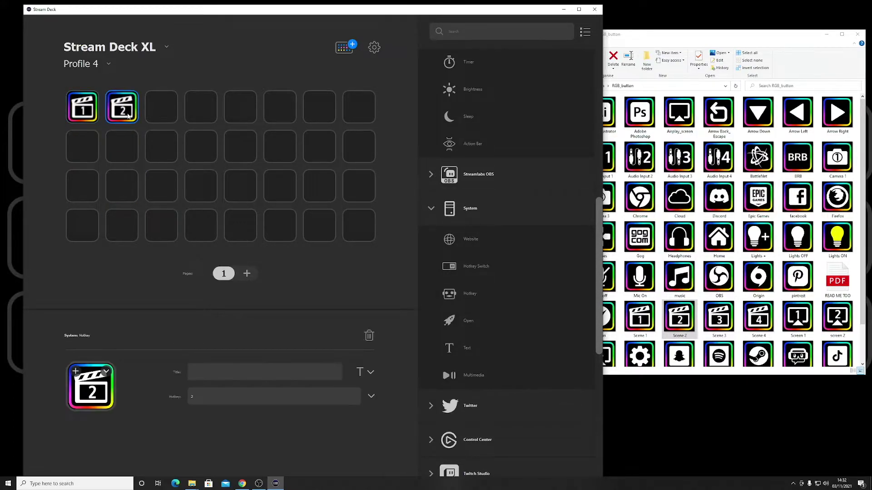
# Rename Profile 4 to Movie Profile in the profile preferences
pyautogui.click(108, 65)
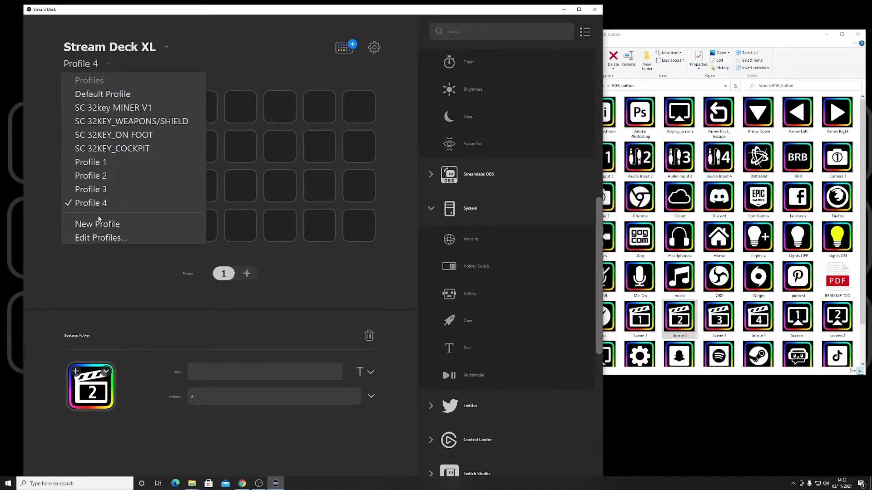
pyautogui.click(111, 239)
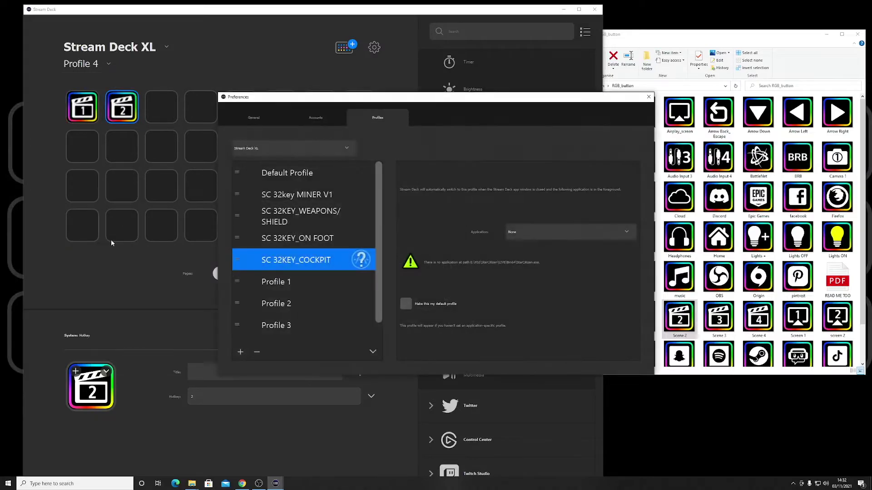
pyautogui.click(272, 117)
pyautogui.click(318, 117)
pyautogui.click(376, 119)
pyautogui.scroll(-1, 281, 331)
pyautogui.click(278, 334)
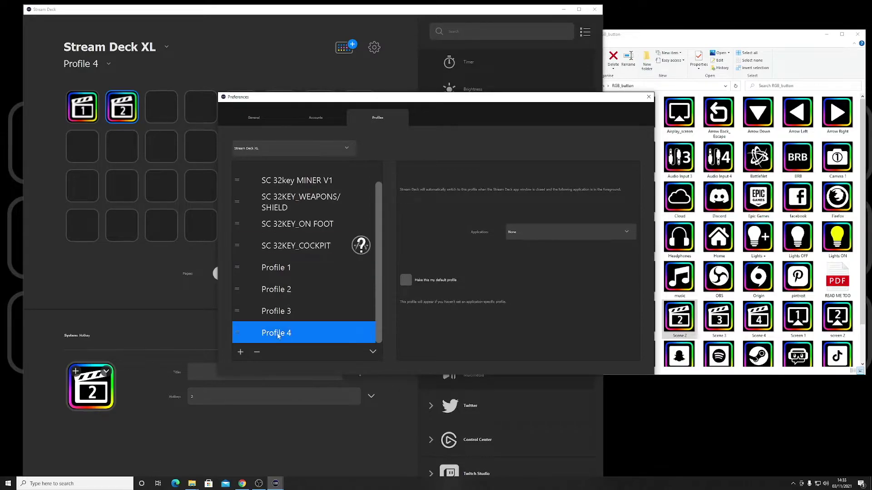
pyautogui.rightClick(278, 336)
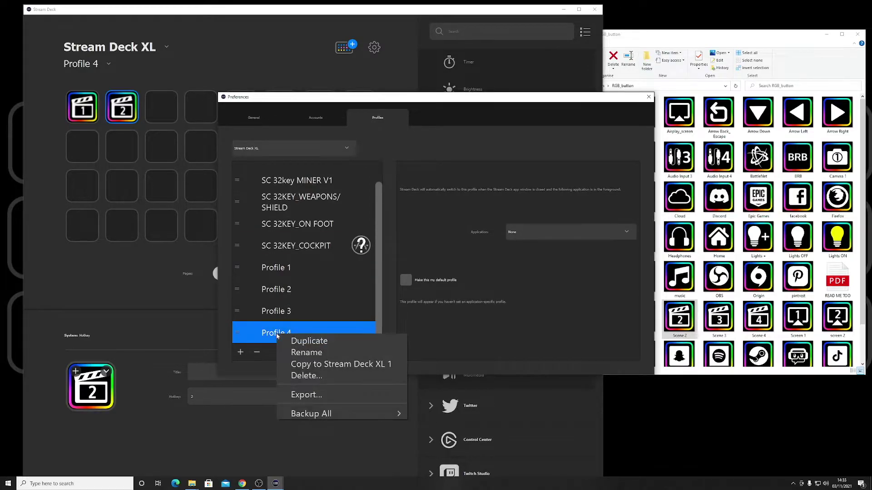
pyautogui.click(315, 353)
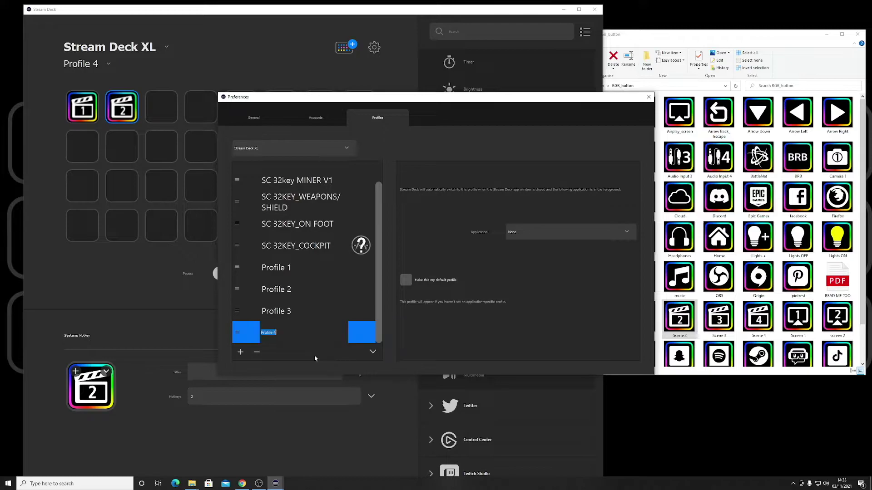
pyautogui.write('Movie Profile')
pyautogui.press('Return')
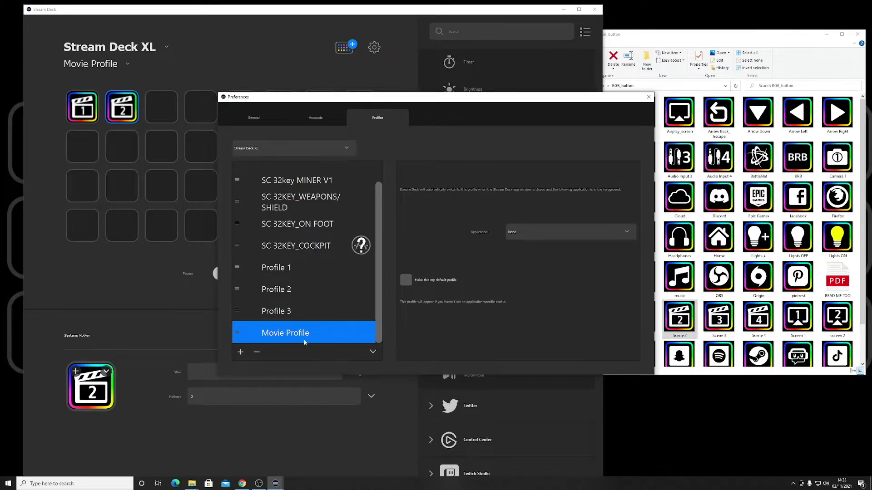
pyautogui.click(649, 97)
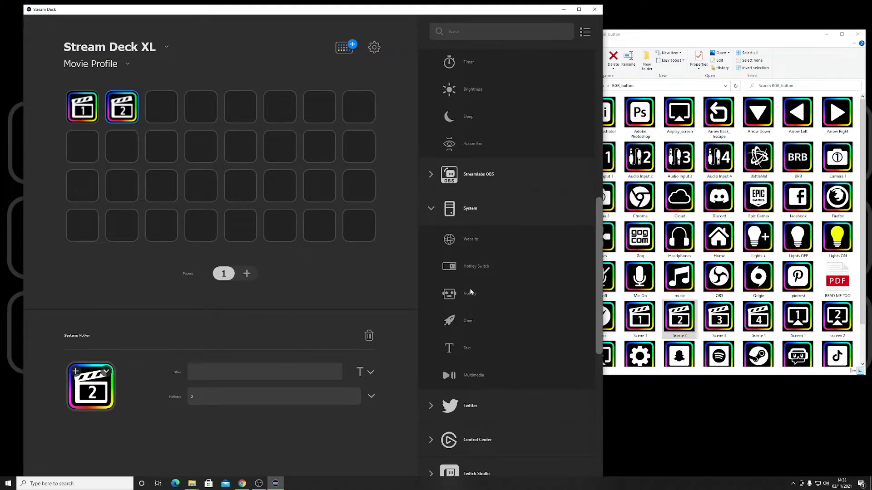
# Add a System Open action to the first key of the second row and give it the BattleNet icon
pyautogui.scroll(-3, 471, 299)
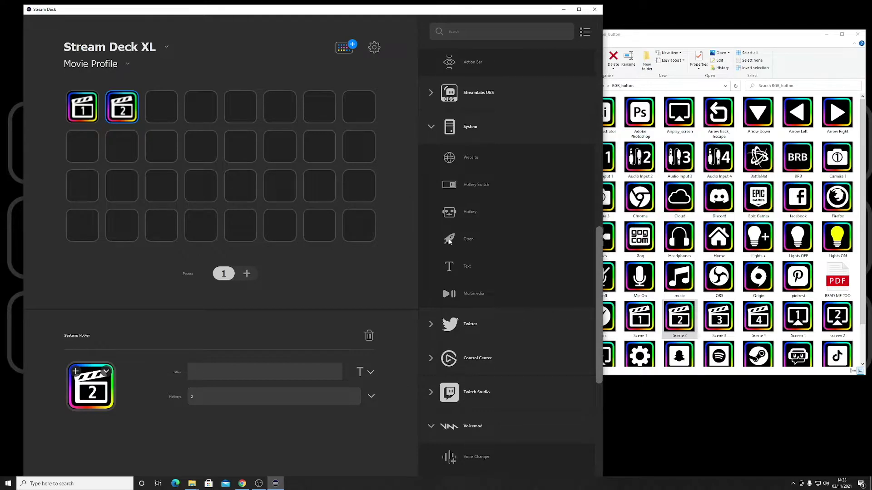
pyautogui.moveTo(450, 243); pyautogui.dragTo(76, 155)
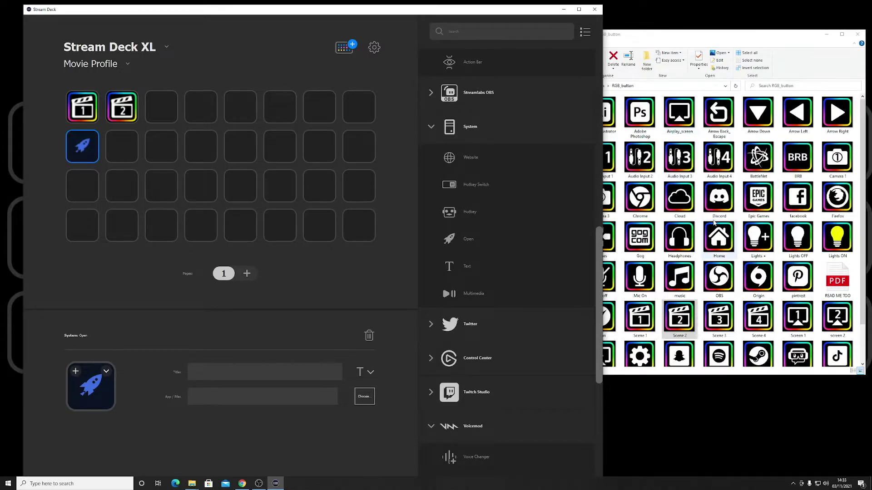
pyautogui.click(793, 51)
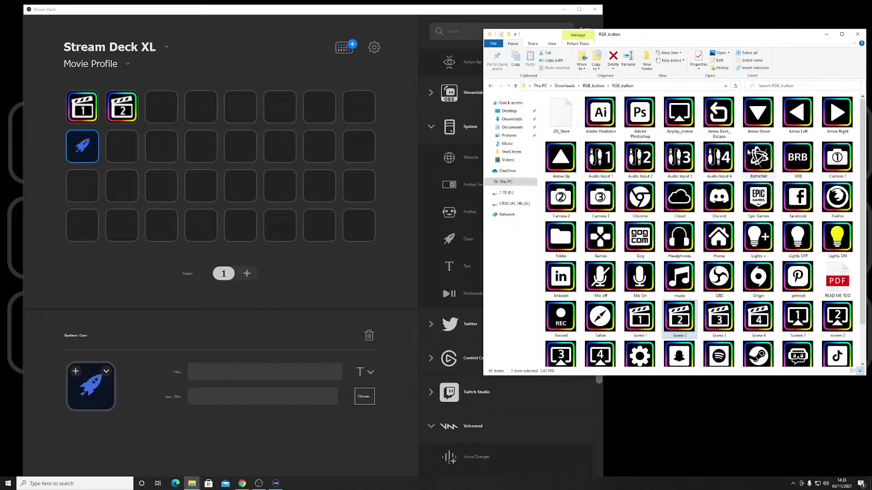
pyautogui.moveTo(759, 150); pyautogui.dragTo(89, 389)
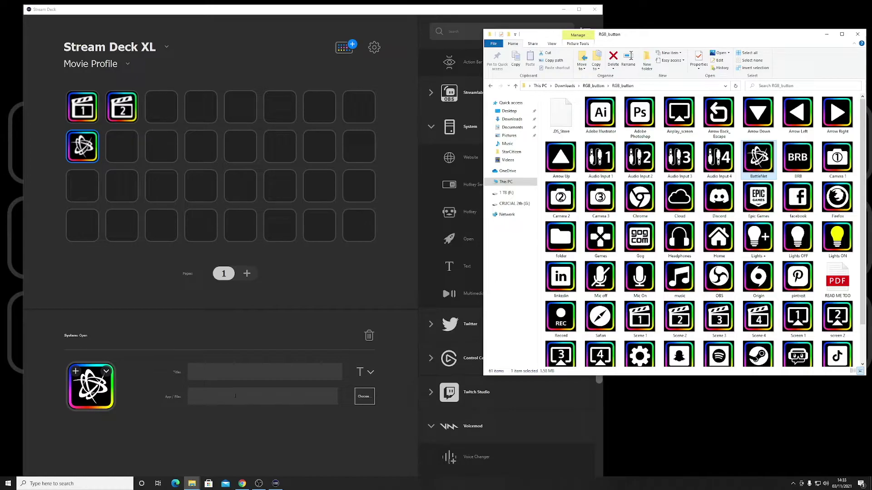
# Assign the Battle.net shortcut from the Battle.net programs folder as the app this key opens
pyautogui.click(363, 396)
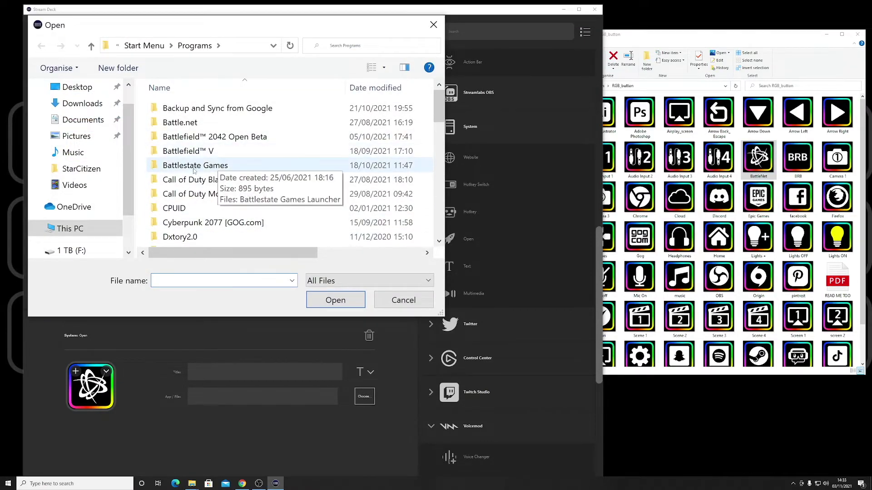
pyautogui.doubleClick(179, 125)
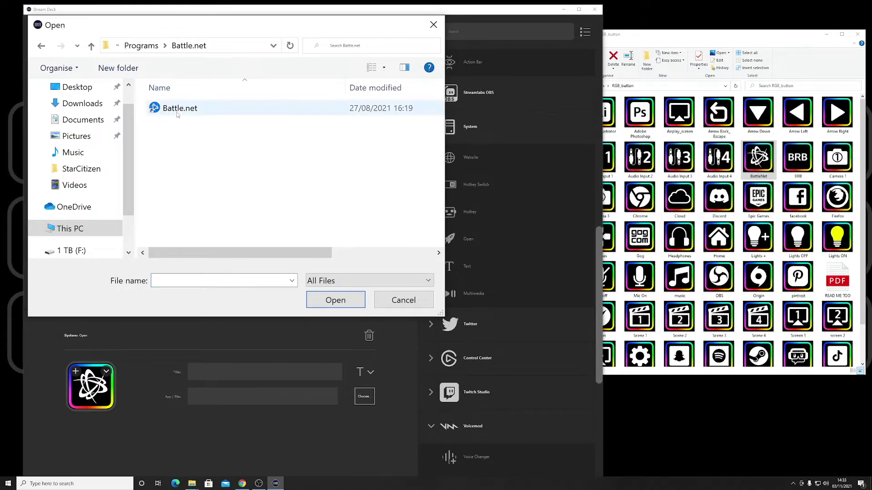
pyautogui.click(179, 111)
pyautogui.click(336, 299)
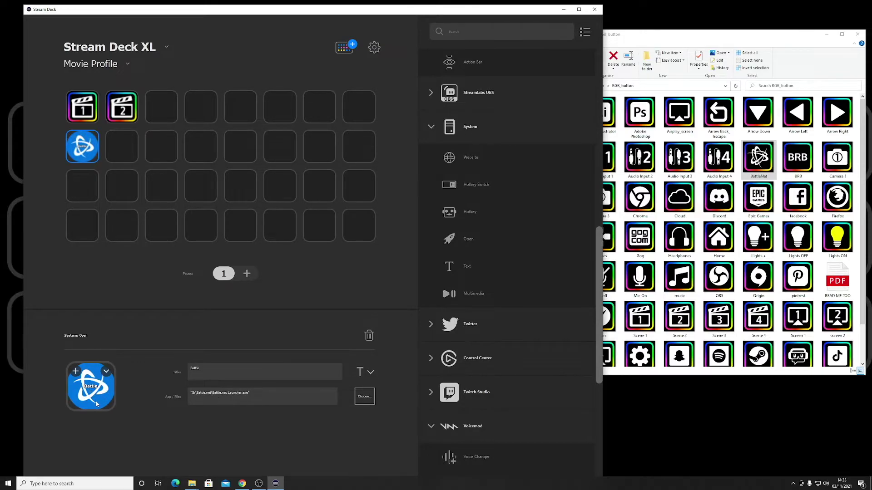
# Reapply the BattleNet icon to the Battle.net key and clear its title
pyautogui.moveTo(757, 159); pyautogui.dragTo(80, 386)
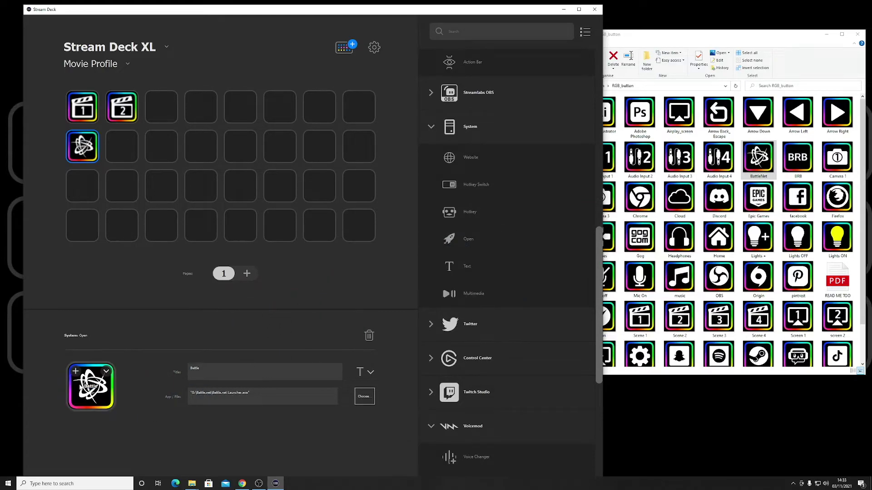
pyautogui.hotkey('ctrl', 'a')
pyautogui.press('BackSpace')
pyautogui.click(120, 150)
pyautogui.click(87, 154)
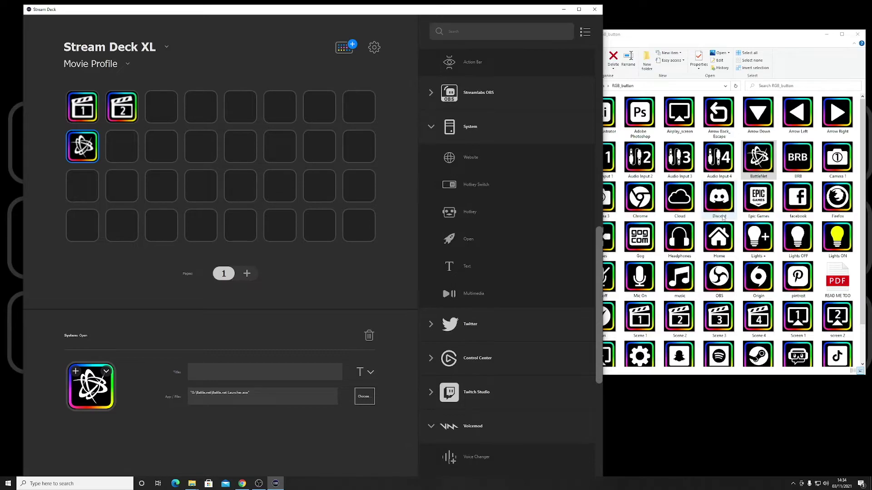
# Add a System Open action to the second key of the second row and give it the Steam icon
pyautogui.scroll(-1, 744, 298)
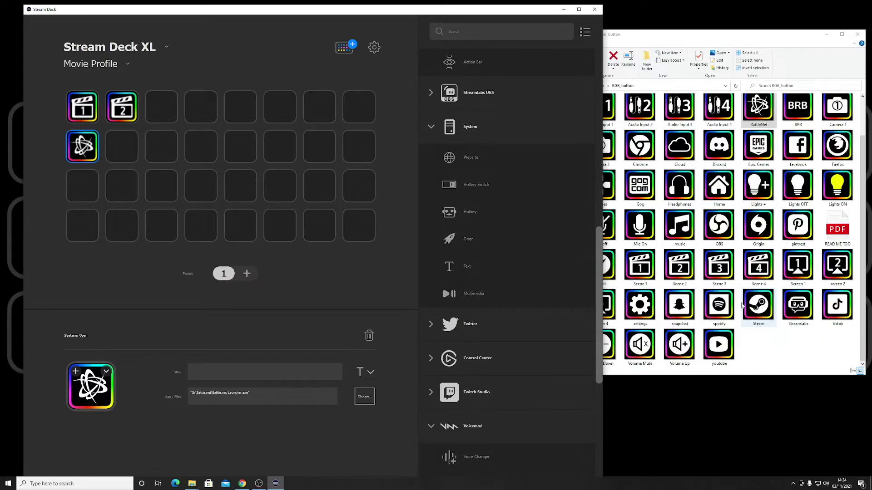
pyautogui.click(762, 312)
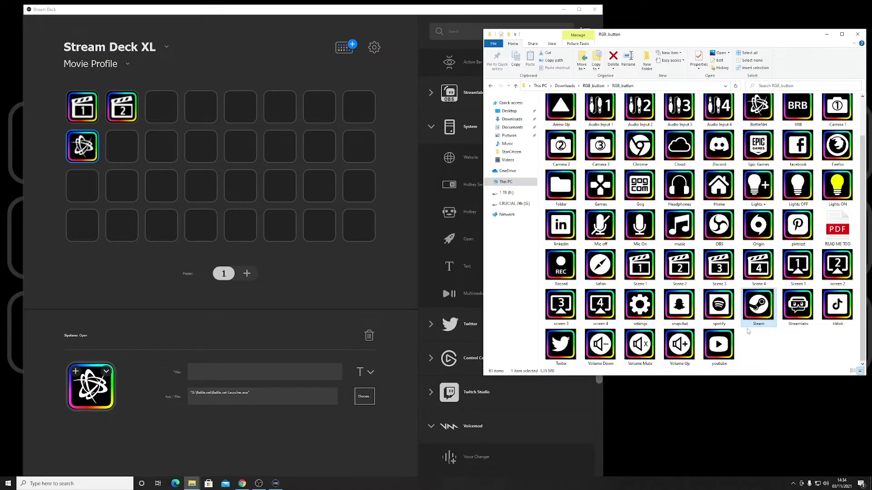
pyautogui.click(395, 198)
pyautogui.moveTo(452, 239); pyautogui.dragTo(122, 146)
pyautogui.moveTo(770, 310); pyautogui.dragTo(105, 385)
pyautogui.click(361, 397)
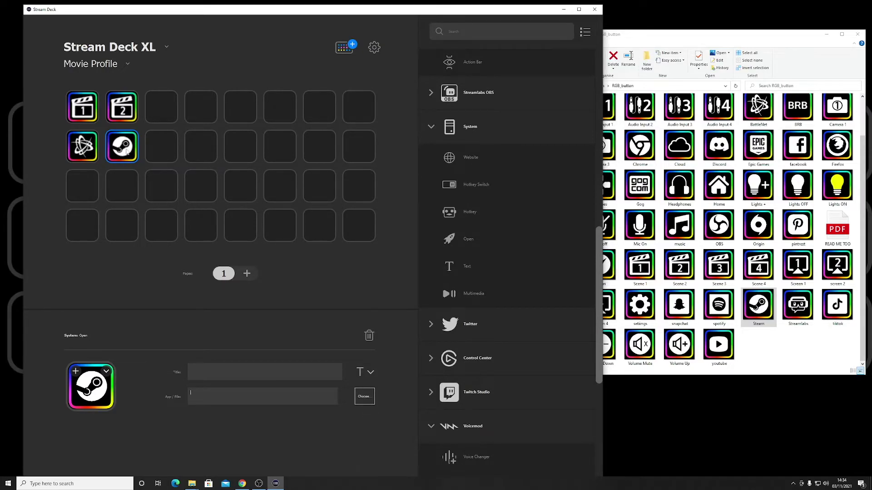
pyautogui.click(652, 41)
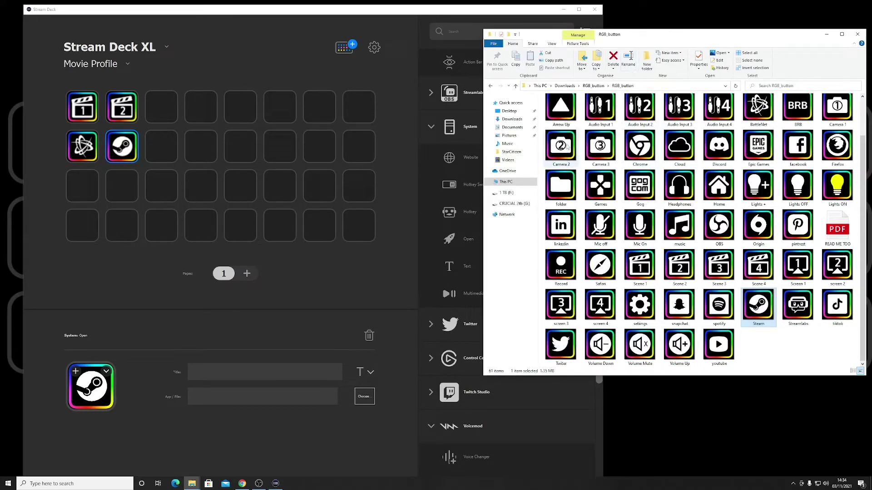
pyautogui.scroll(1, 634, 265)
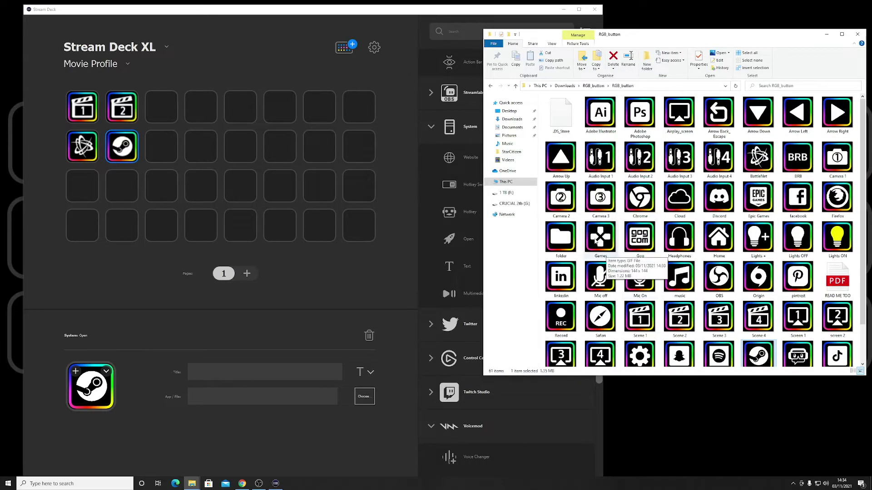
pyautogui.click(448, 213)
pyautogui.moveTo(448, 213); pyautogui.dragTo(196, 111)
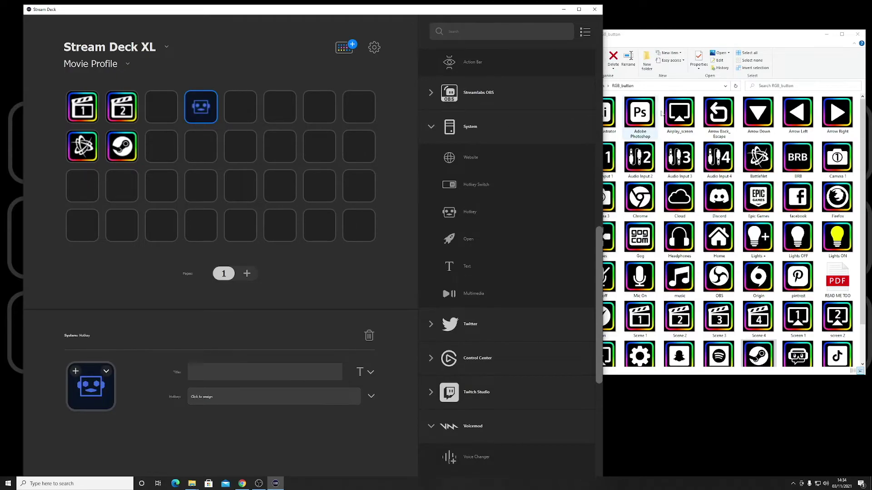
pyautogui.click(804, 78)
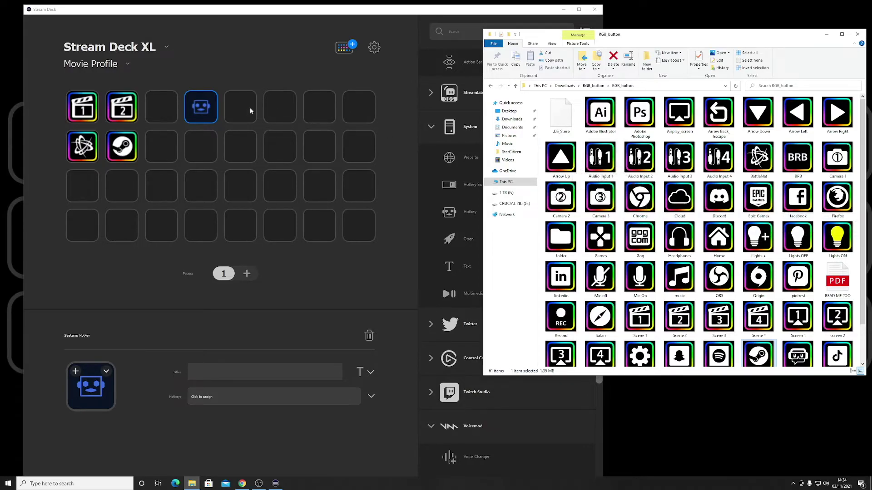
pyautogui.click(200, 111)
pyautogui.press('Delete')
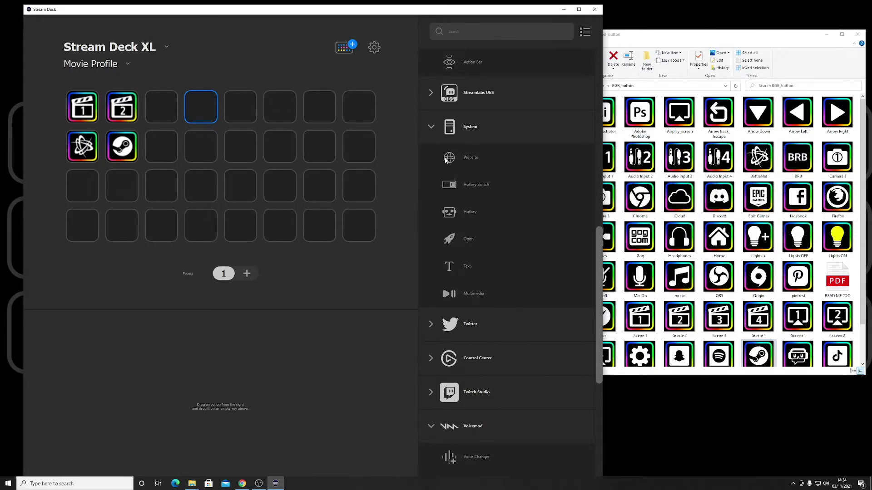
# Add a System Website action to the second key of the third row and give it the facebook icon
pyautogui.moveTo(448, 159); pyautogui.dragTo(111, 190)
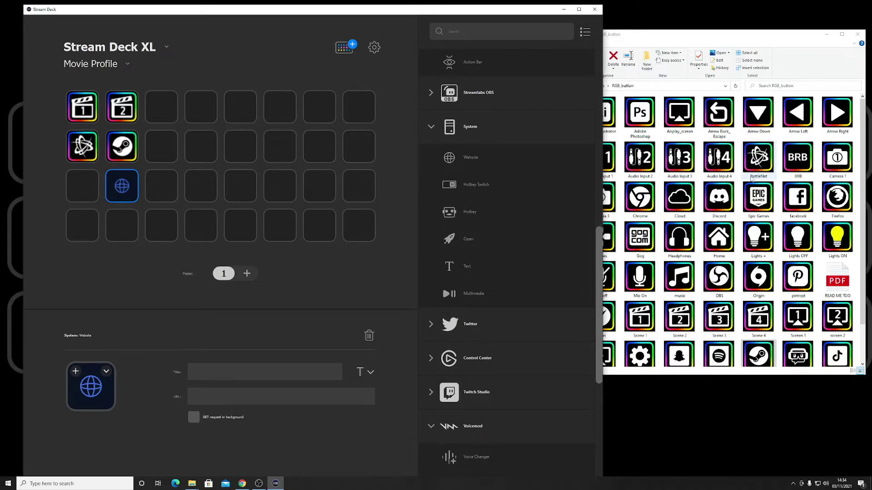
pyautogui.click(770, 40)
pyautogui.moveTo(798, 199); pyautogui.dragTo(101, 352)
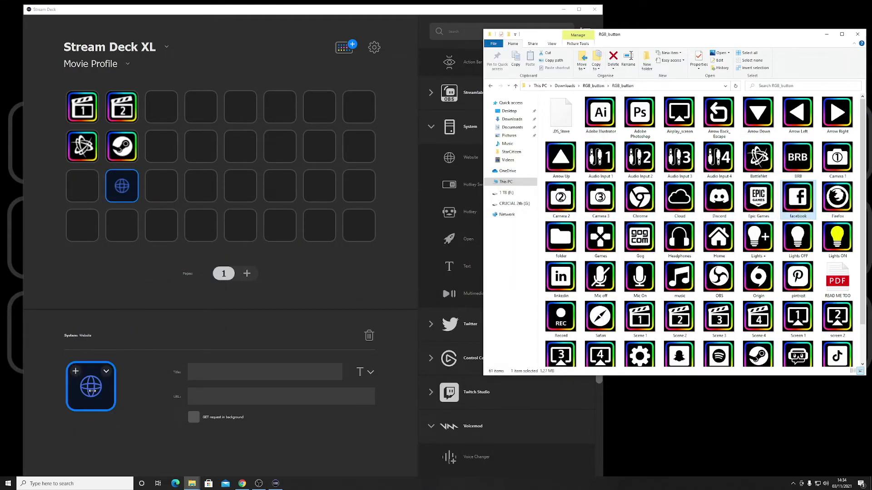
pyautogui.click(120, 187)
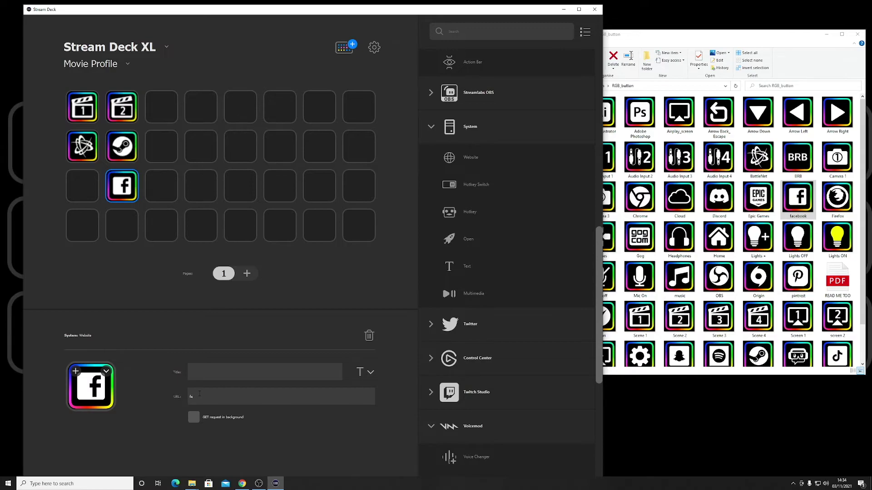
# Set the URL of the Facebook website key to facebook.com
pyautogui.click(199, 394)
pyautogui.write('facebook.com')
pyautogui.click(121, 213)
pyautogui.click(124, 189)
# Move the Facebook button to the first key of the third row and the Steam button to the second key of that row
pyautogui.click(675, 39)
pyautogui.scroll(-2, 681, 296)
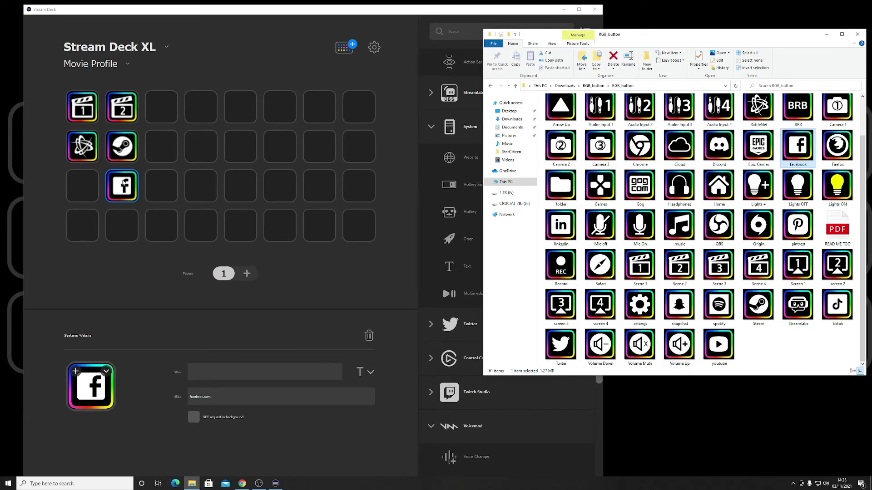
pyautogui.moveTo(122, 183); pyautogui.dragTo(83, 186)
pyautogui.moveTo(125, 143); pyautogui.dragTo(125, 182)
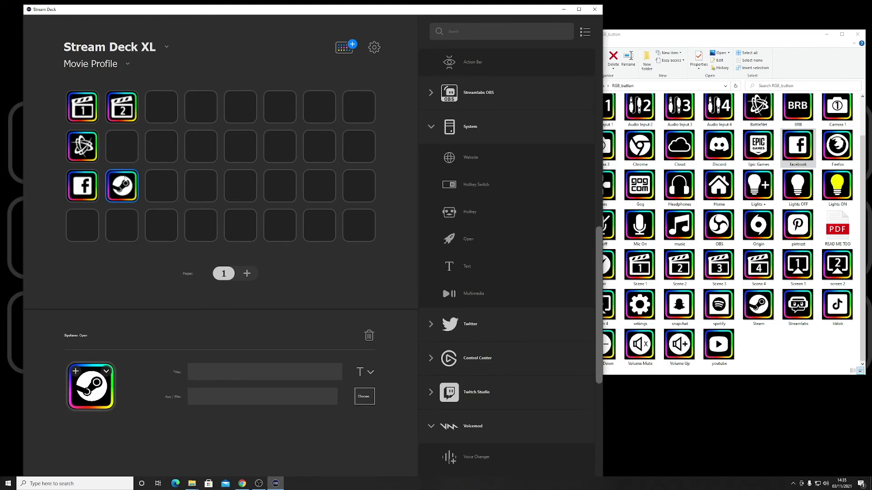